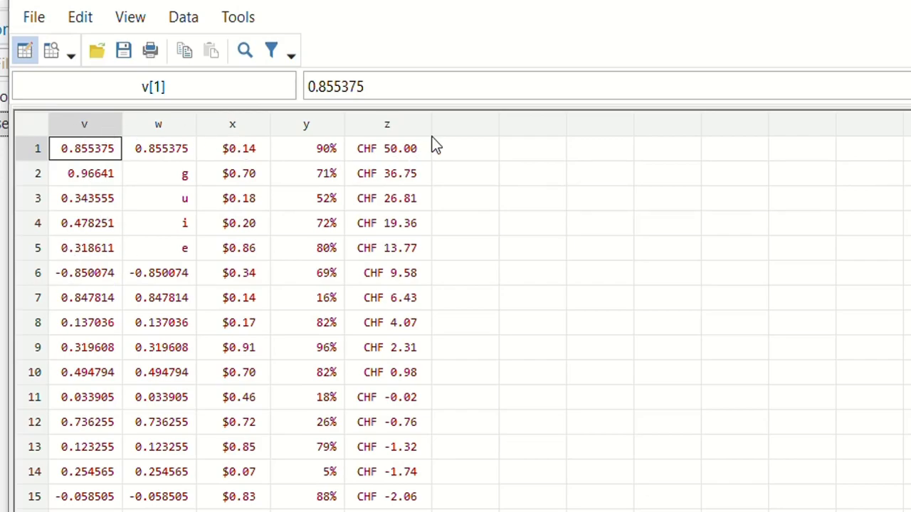
# Inspect string columns v and w, noting the letter entries in w rows 2-5
pyautogui.click(151, 218)
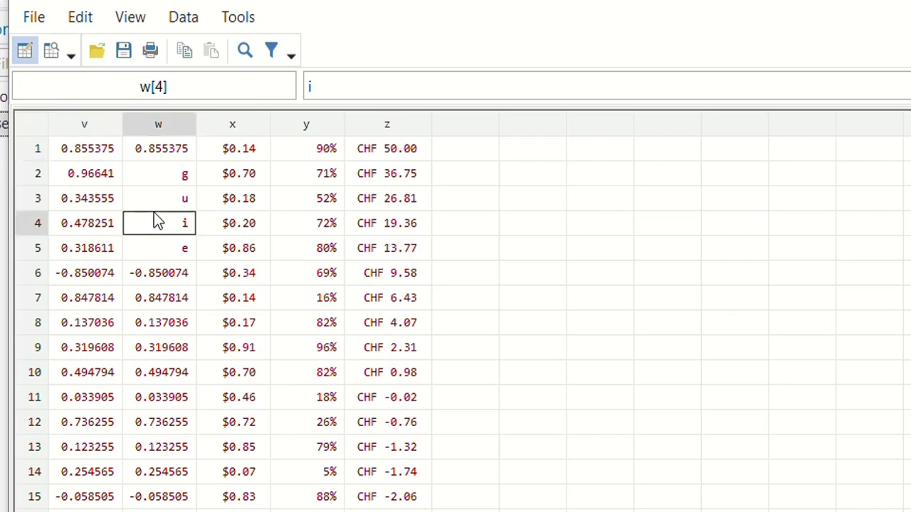
pyautogui.click(91, 132)
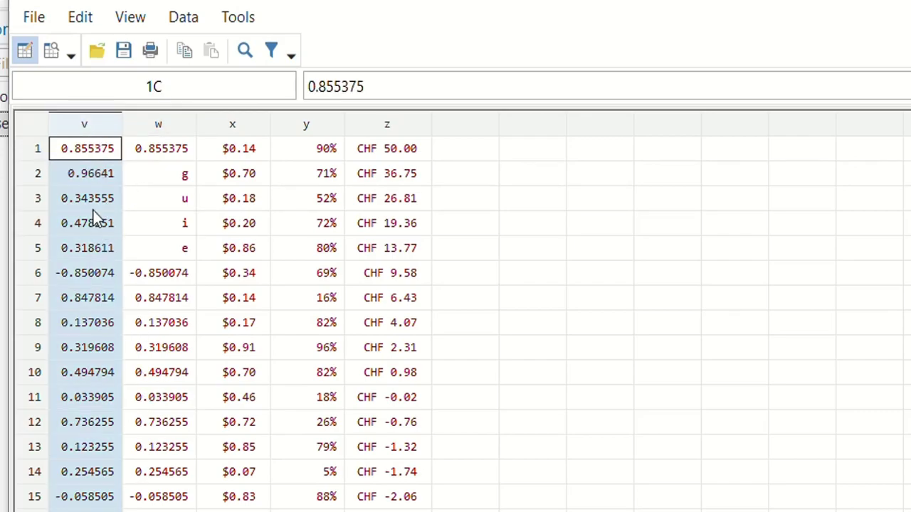
pyautogui.click(168, 123)
pyautogui.click(167, 182)
pyautogui.keyDown('shift'); pyautogui.click(174, 245); pyautogui.keyUp('shift')
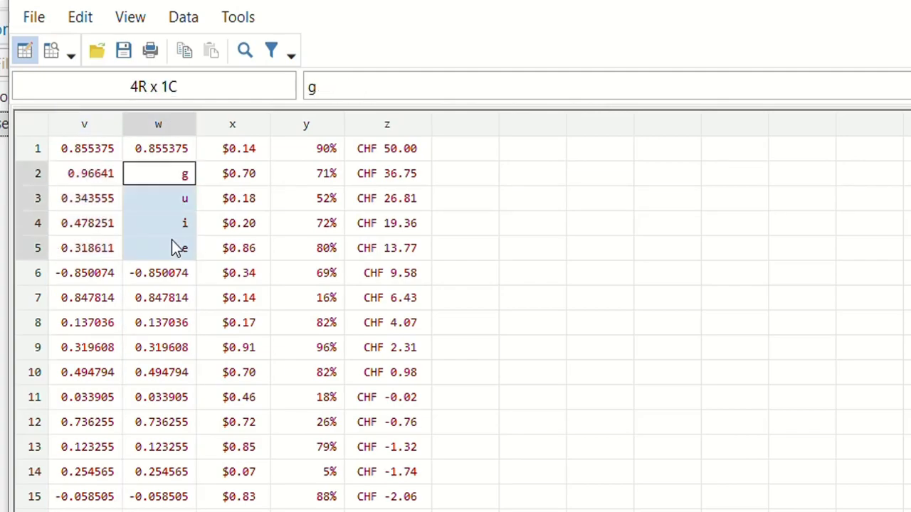
# Inspect the dollar, percentage and CHF values in columns x, y and z
pyautogui.click(232, 125)
pyautogui.click(318, 128)
pyautogui.click(380, 124)
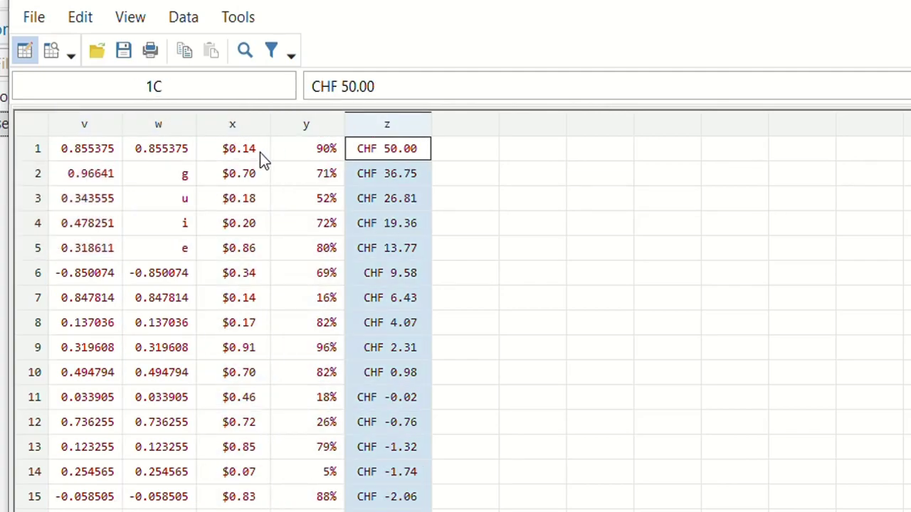
pyautogui.click(247, 156)
pyautogui.click(309, 198)
pyautogui.click(392, 224)
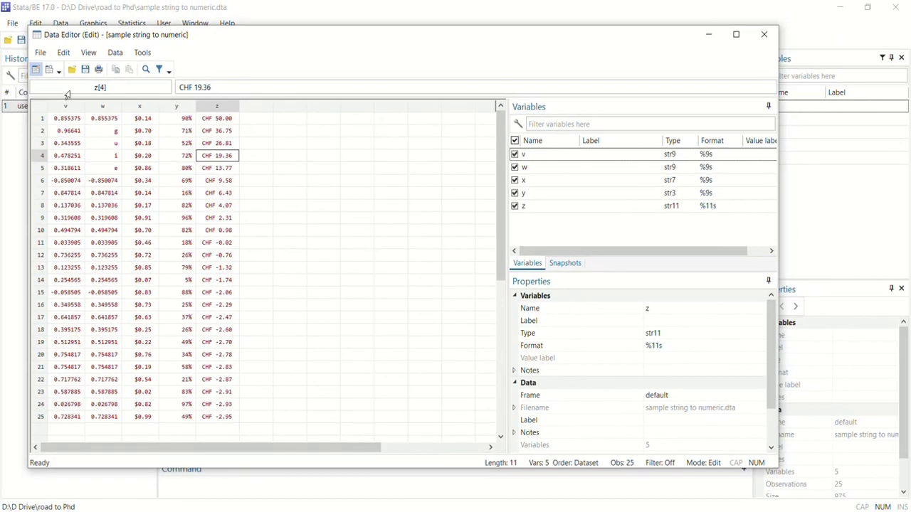
# Run destring v, gen (v1) to create v1 as a double numeric copy of v
pyautogui.click(80, 108)
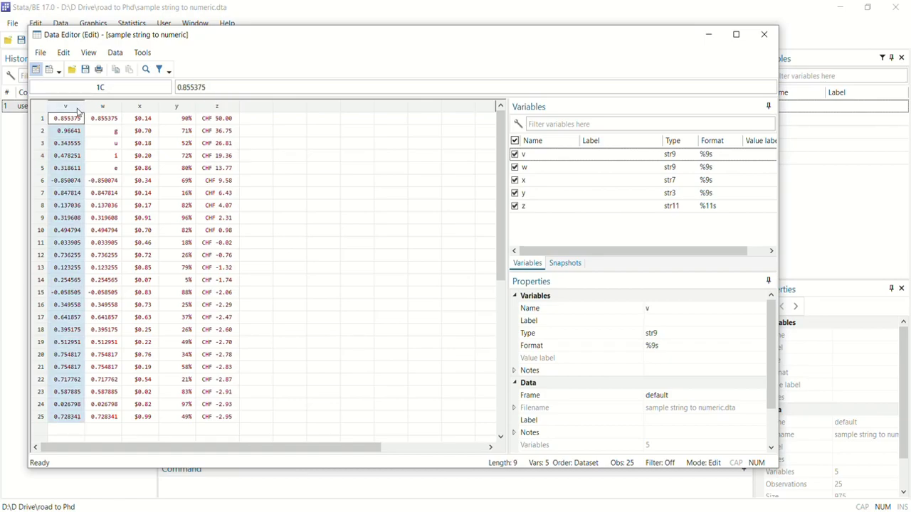
pyautogui.click(712, 34)
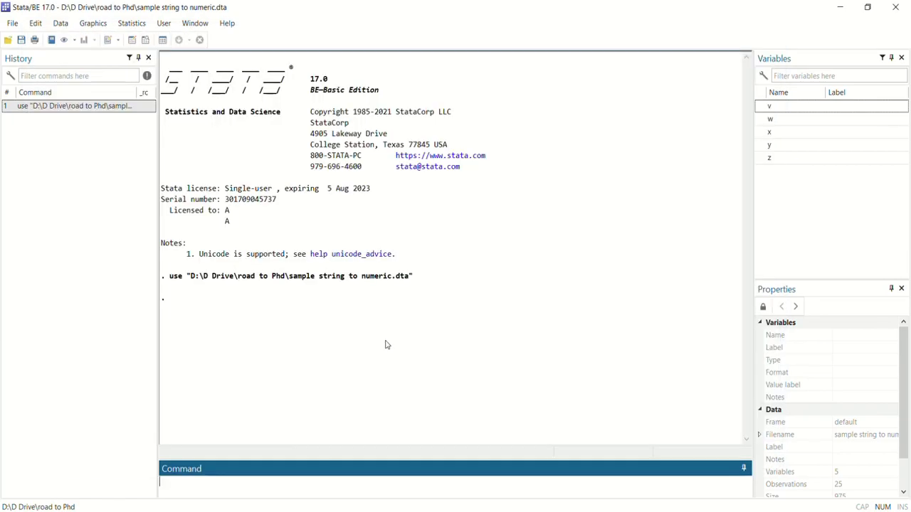
pyautogui.write('destr')
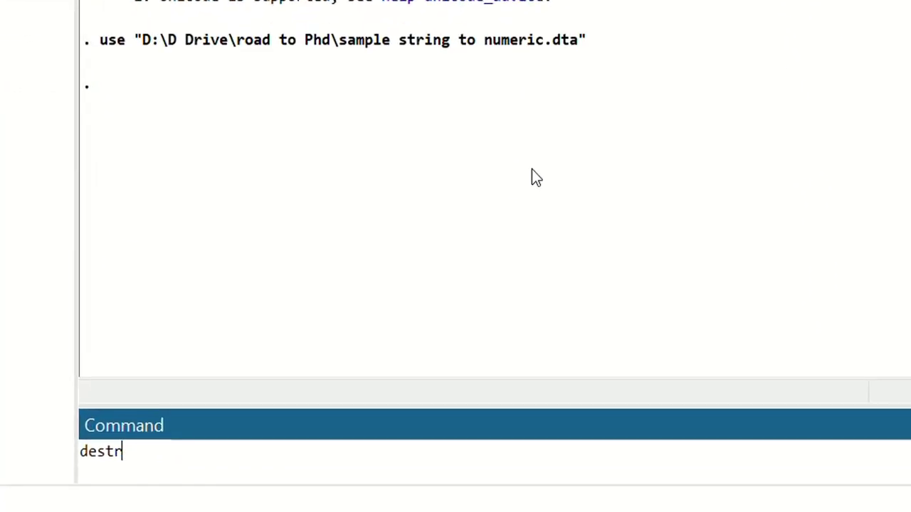
pyautogui.write('ing v, gen ')
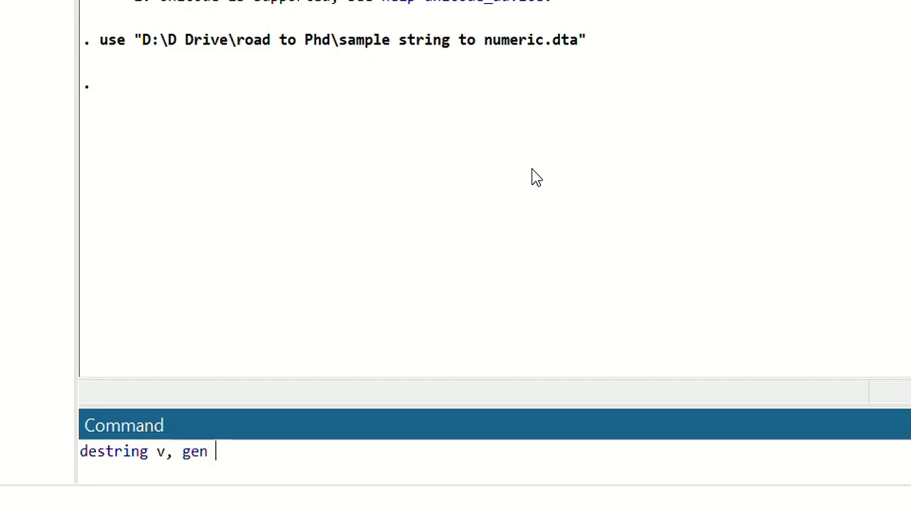
pyautogui.write('(v1)')
pyautogui.press('Return')
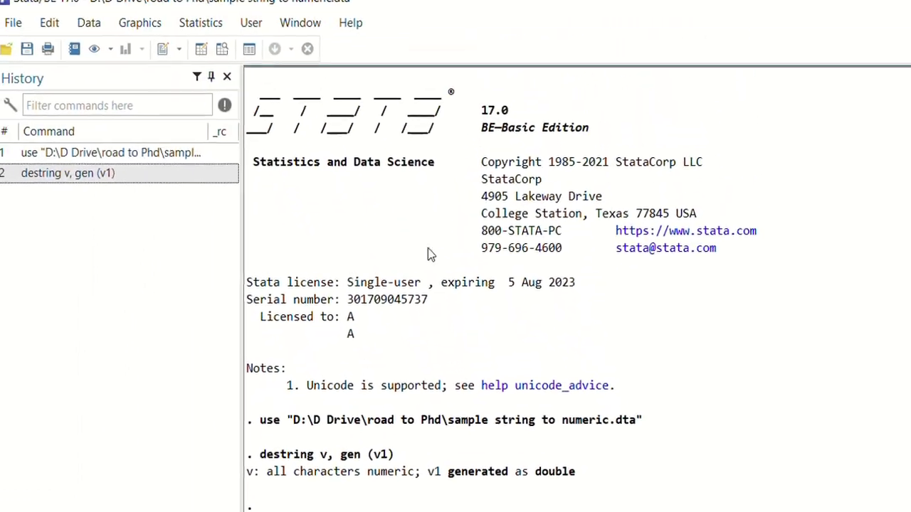
# Compare v and v1 in the Data Editor, confirming v1 holds v's values as numbers, e.g. .855375
pyautogui.click(201, 48)
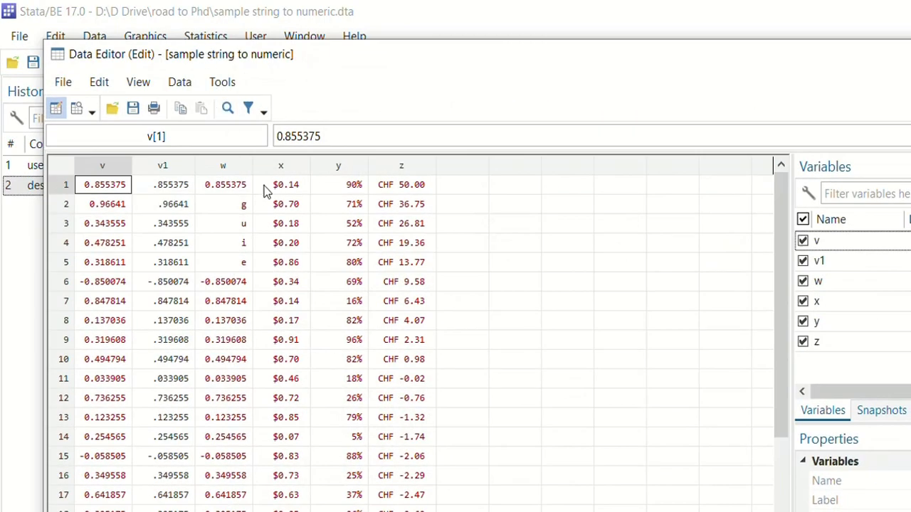
pyautogui.click(163, 172)
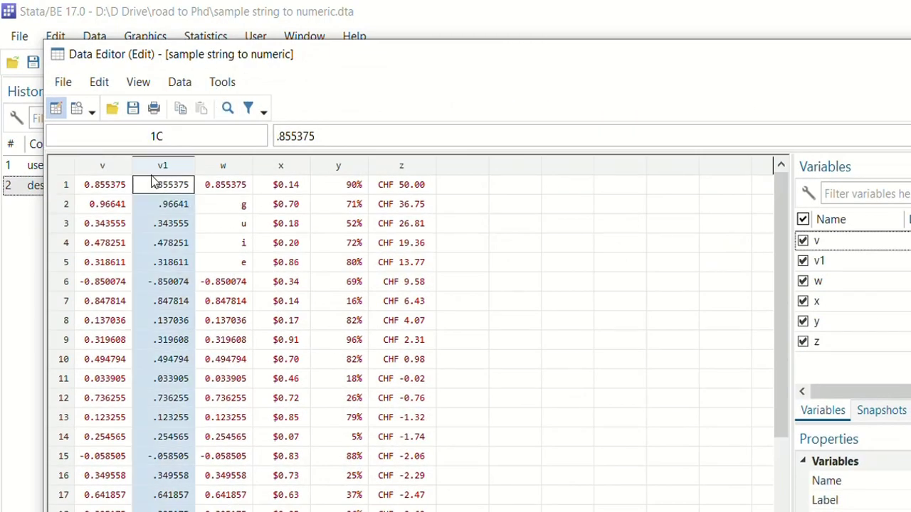
pyautogui.click(107, 166)
pyautogui.click(153, 243)
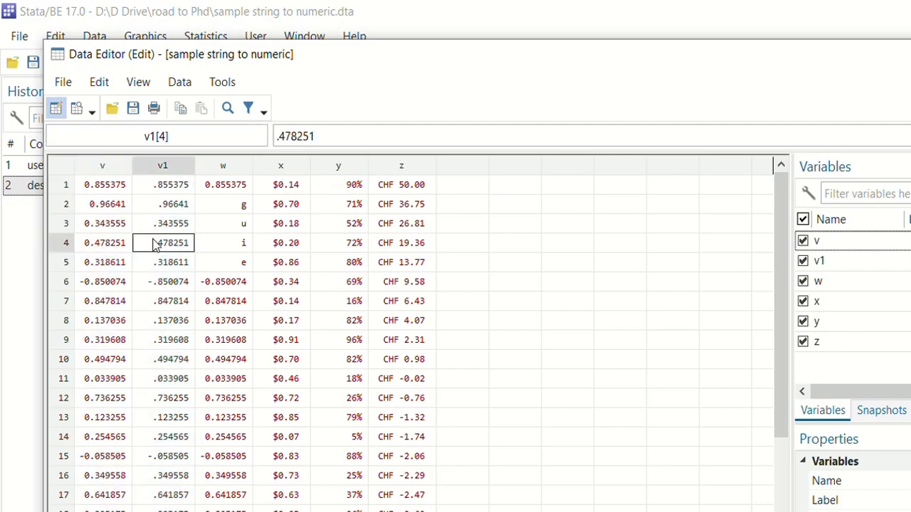
pyautogui.moveTo(162, 184); pyautogui.dragTo(178, 510)
pyautogui.click(163, 510)
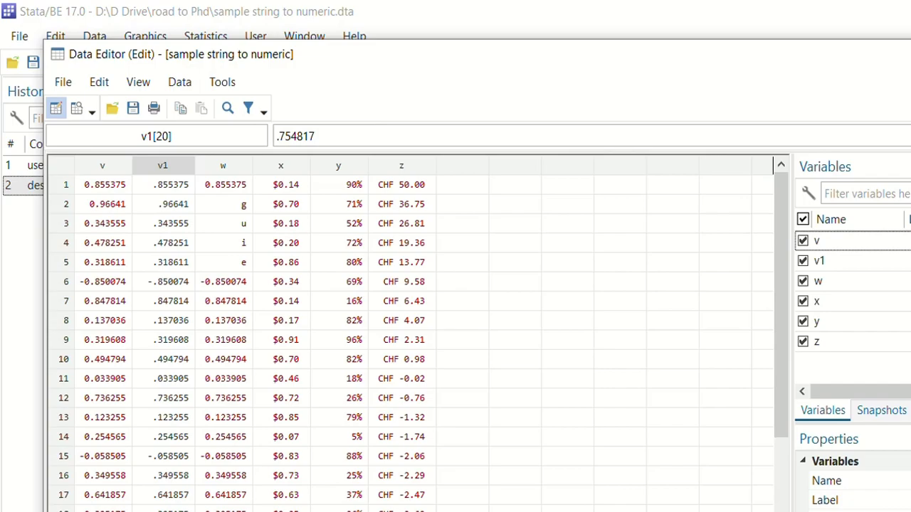
pyautogui.moveTo(103, 184); pyautogui.dragTo(114, 510)
pyautogui.click(96, 477)
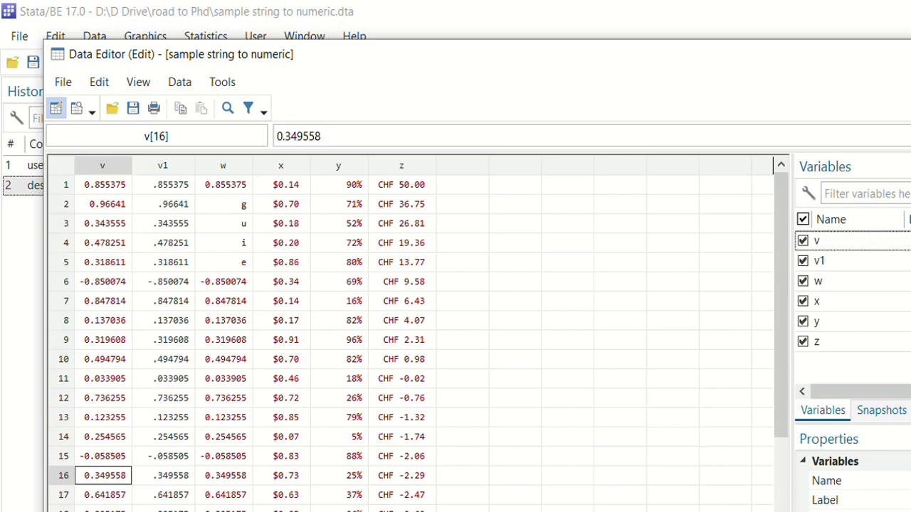
# Convert v to a double in place by running destring v, replace
pyautogui.hotkey('alt', 'F4')
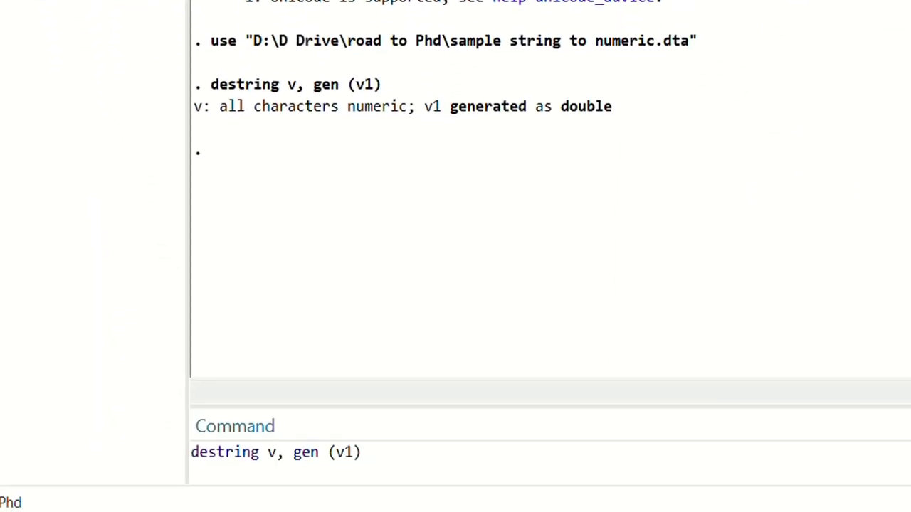
pyautogui.click(404, 466)
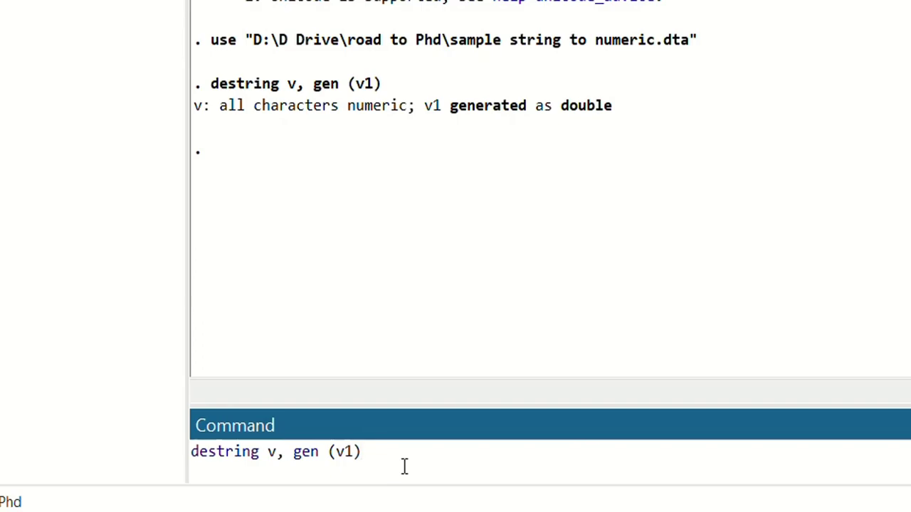
pyautogui.press('BackSpace')
pyautogui.press('BackSpace')
pyautogui.press('BackSpace')
pyautogui.press('BackSpace')
pyautogui.press('BackSpace')
pyautogui.press('BackSpace')
pyautogui.press('BackSpace')
pyautogui.press('BackSpace')
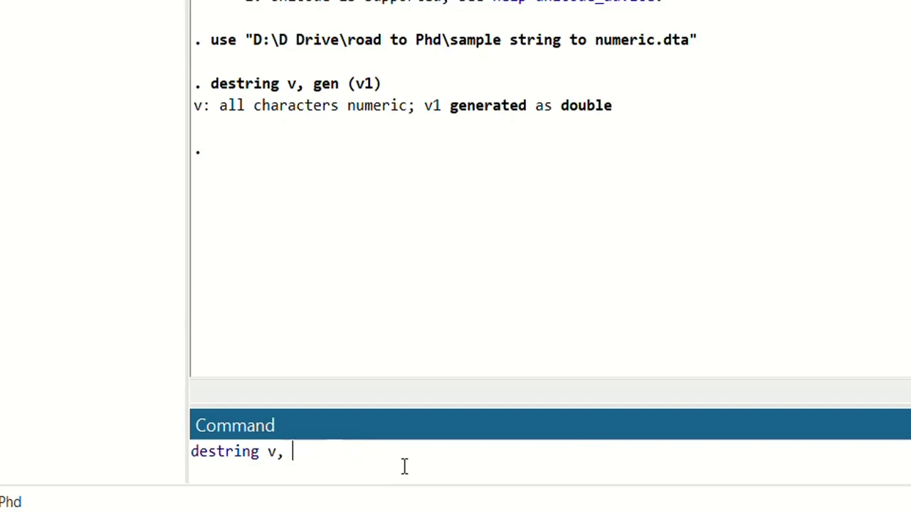
pyautogui.write('replace')
pyautogui.press('Return')
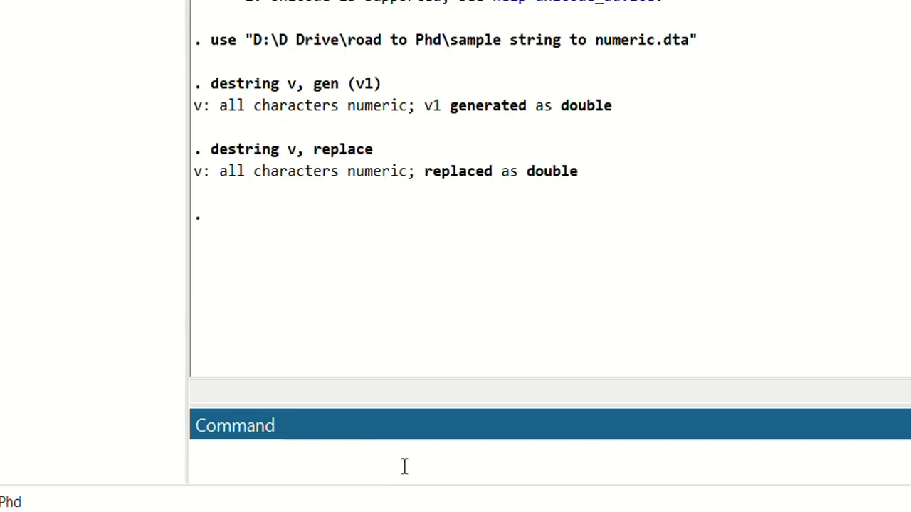
# Confirm v is now numeric beside v1 and review w's letter entries in rows 2-4
pyautogui.click(133, 40)
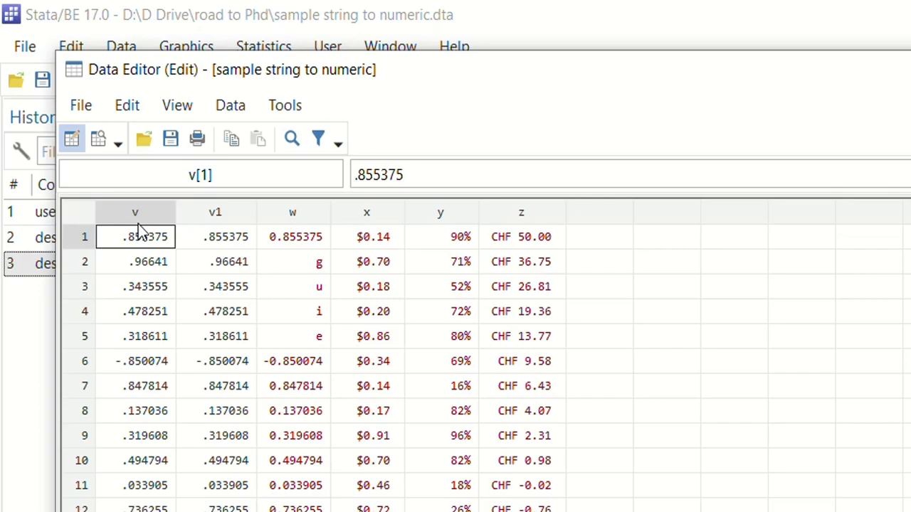
pyautogui.click(141, 208)
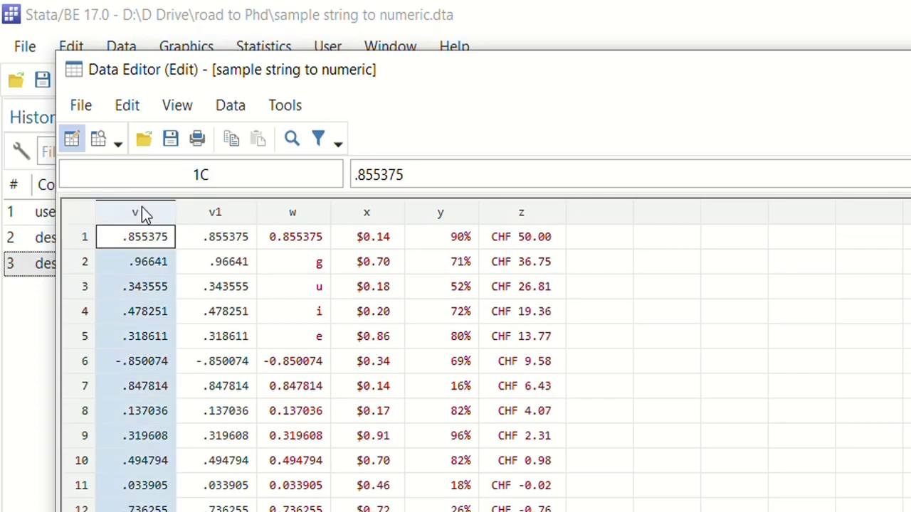
pyautogui.click(215, 213)
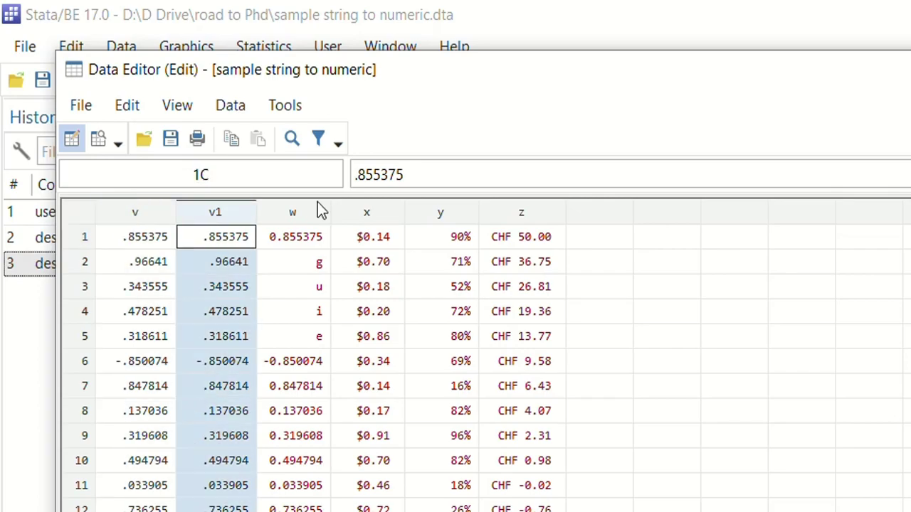
pyautogui.click(313, 213)
pyautogui.click(301, 285)
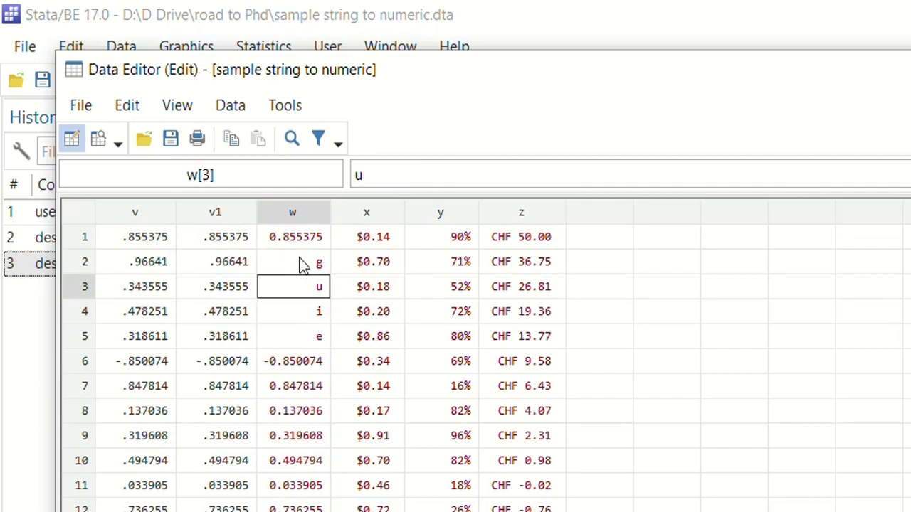
pyautogui.moveTo(302, 265); pyautogui.dragTo(299, 320)
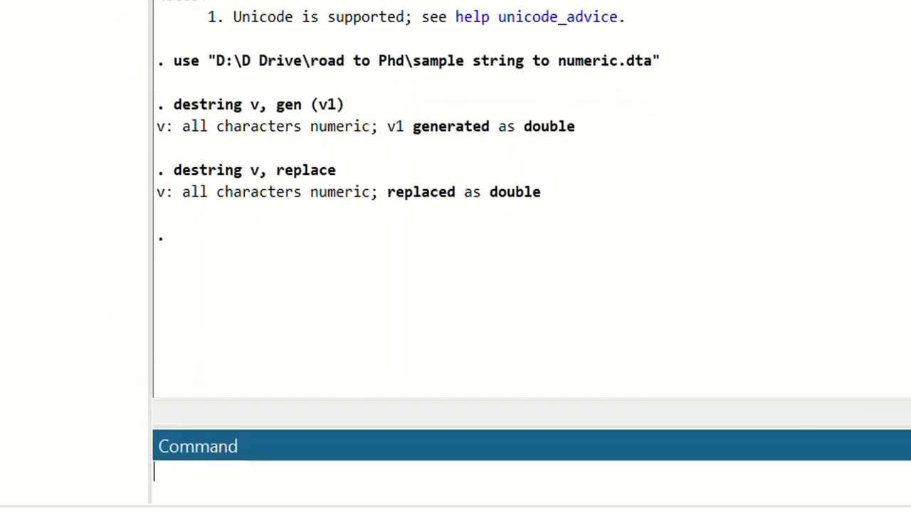
# Type destring w, gen (w1) and delete the mistyped option letter
pyautogui.write('destring')
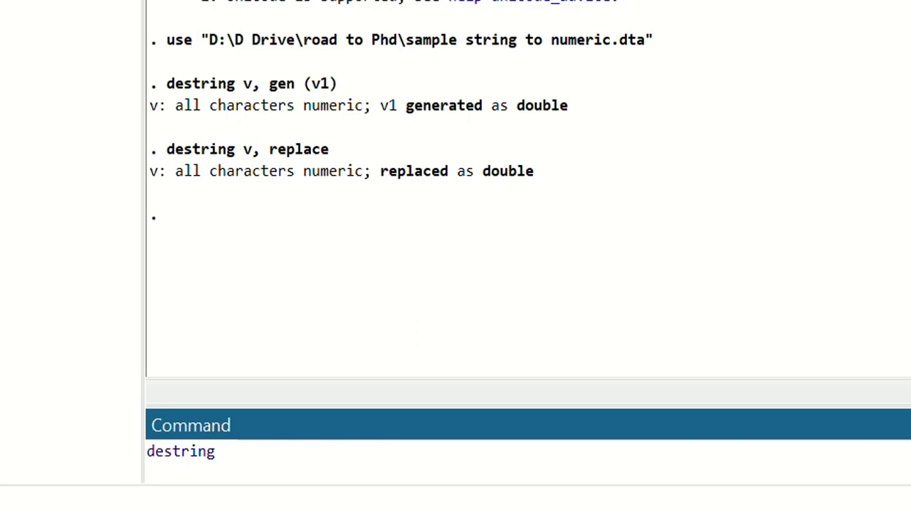
pyautogui.write(' w, gen (')
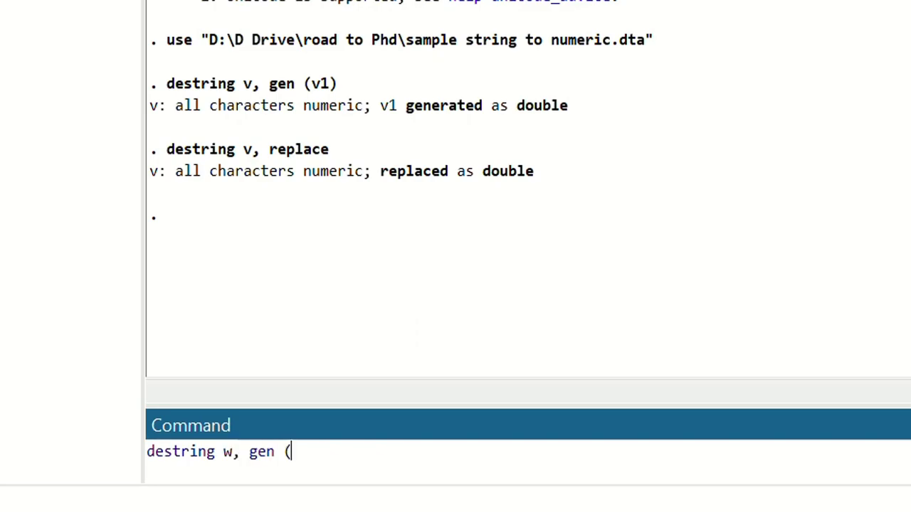
pyautogui.write('w1) force')
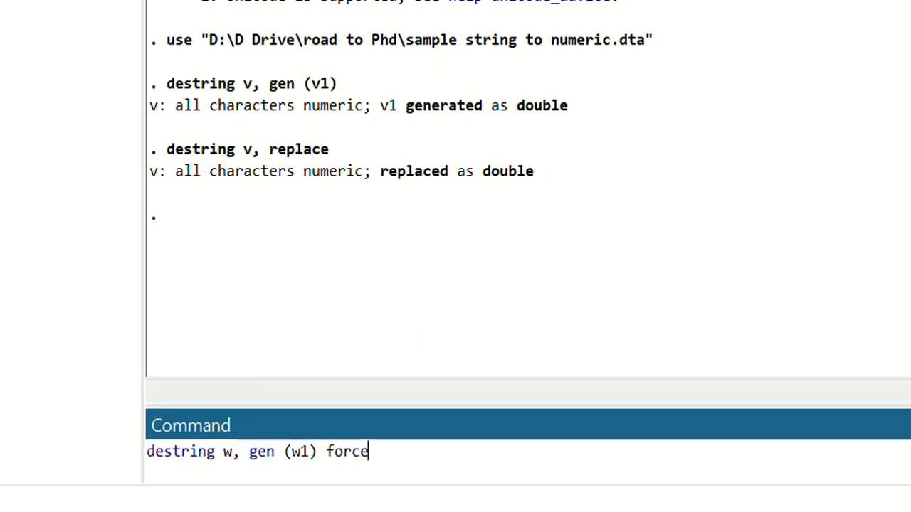
# Run destring w, gen (w1) force and view w and w1 in the Data Editor
pyautogui.press('Return')
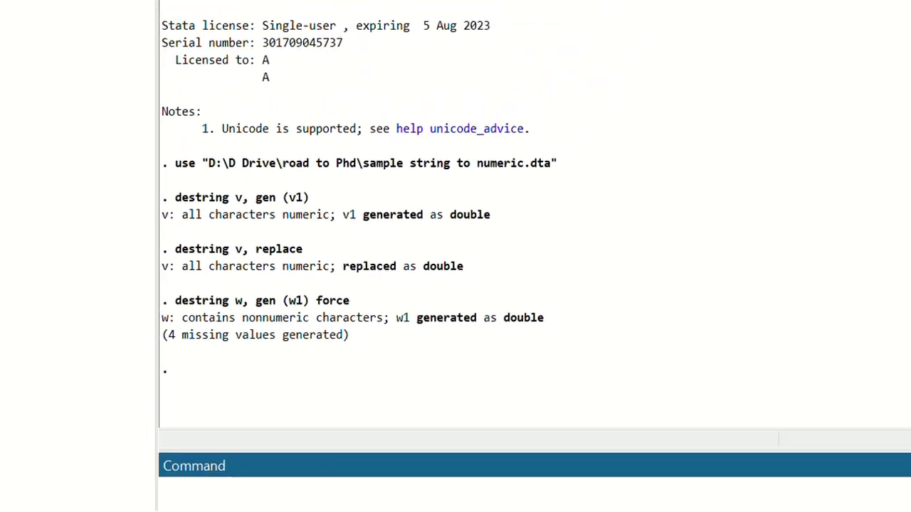
pyautogui.click(144, 39)
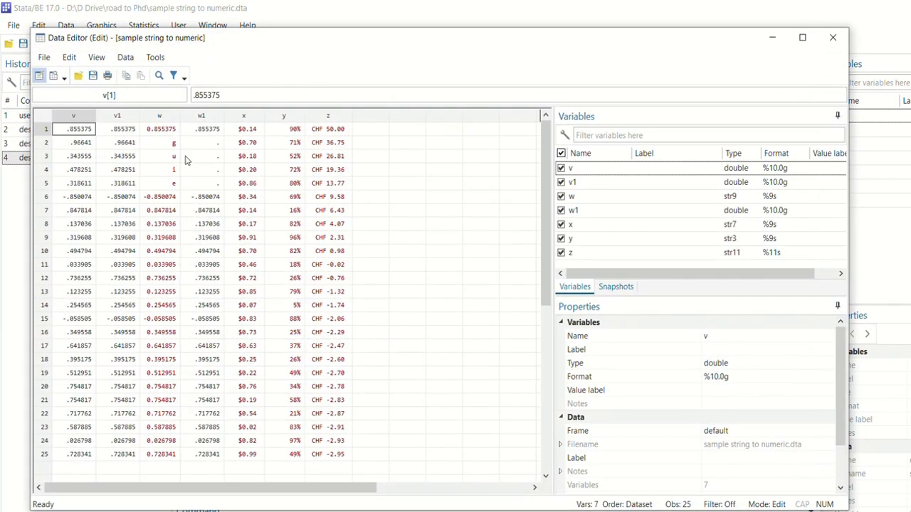
pyautogui.click(159, 116)
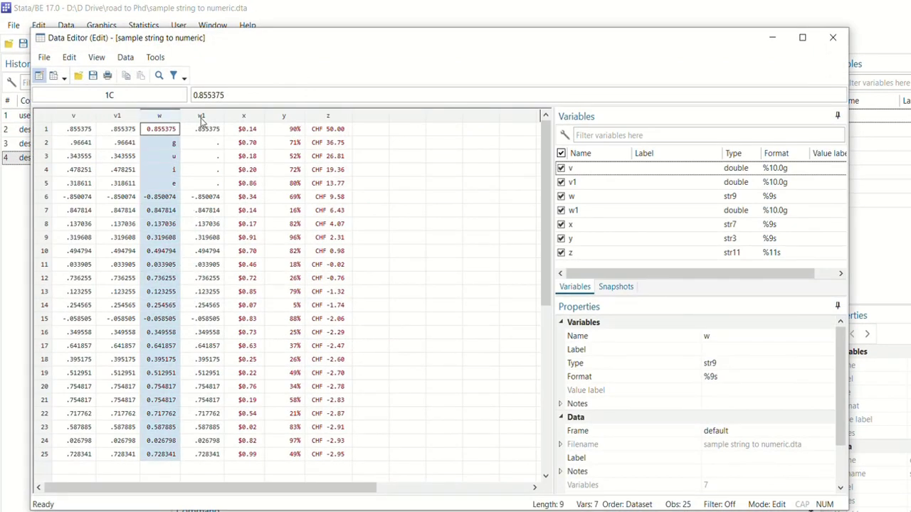
pyautogui.click(202, 121)
pyautogui.click(168, 143)
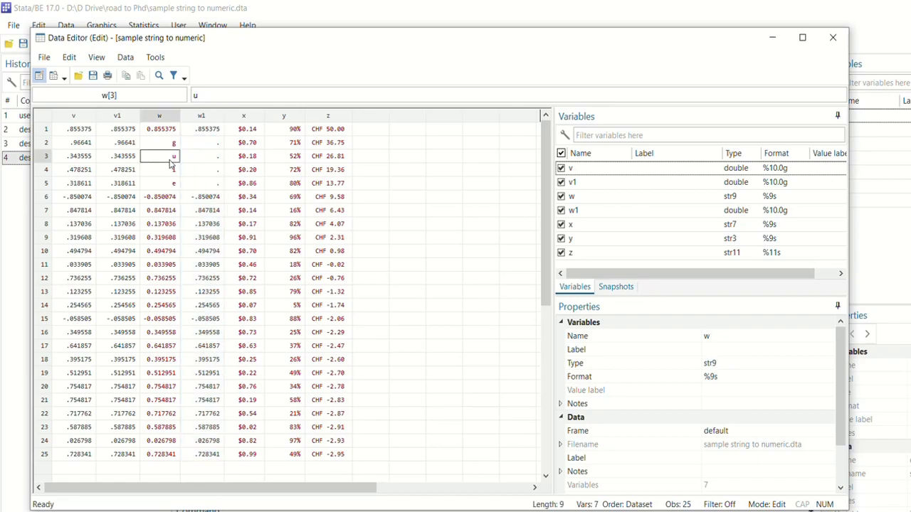
# Compare w with w1, confirming rows 2-5 are missing, then review columns x, y and z
pyautogui.moveTo(168, 158); pyautogui.dragTo(171, 182)
pyautogui.moveTo(195, 145); pyautogui.dragTo(208, 186)
pyautogui.moveTo(163, 210); pyautogui.dragTo(179, 444)
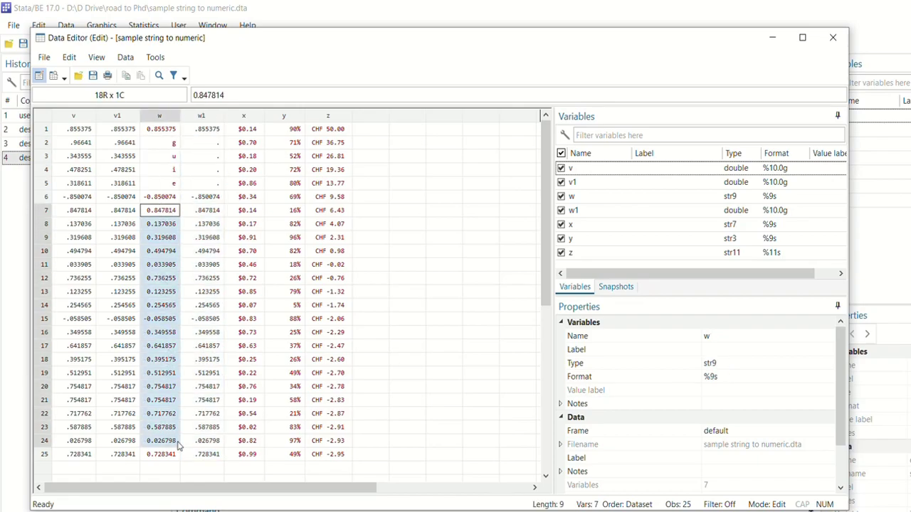
pyautogui.moveTo(203, 183); pyautogui.dragTo(204, 440)
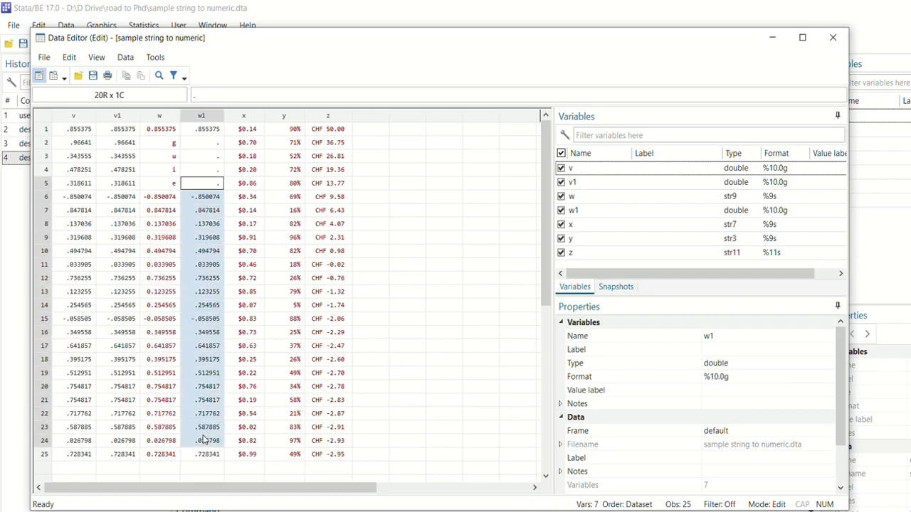
pyautogui.click(171, 143)
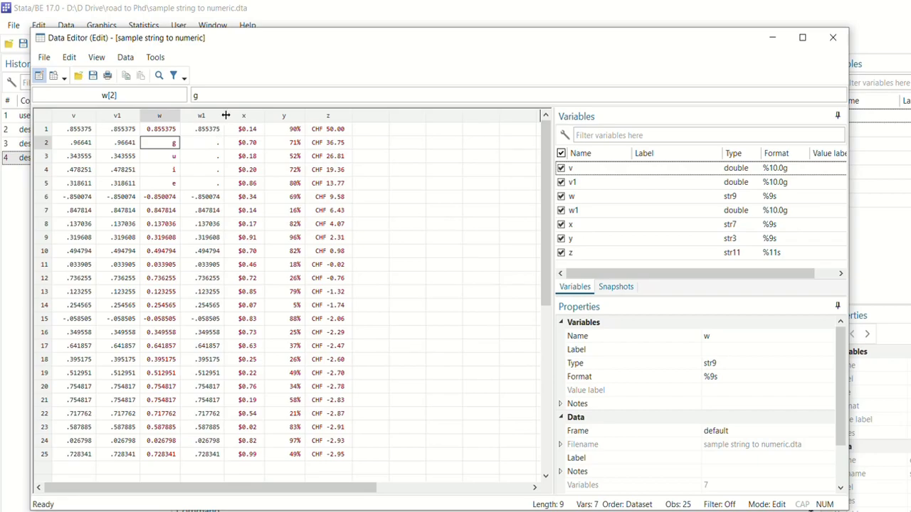
pyautogui.click(246, 116)
pyautogui.click(282, 116)
pyautogui.click(327, 116)
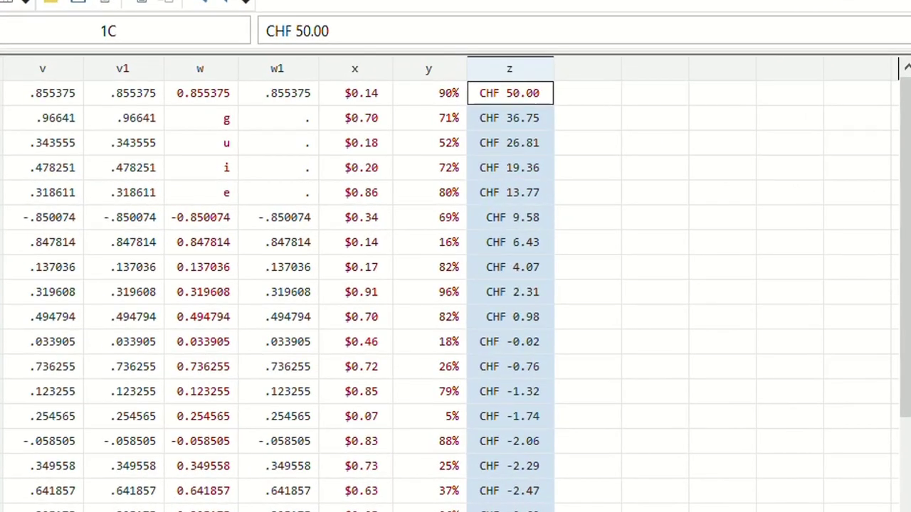
# Enter destring x y z, gen (x1 y1 z1) ignore ($ % CHF) percent
pyautogui.hotkey('alt', 'F4')
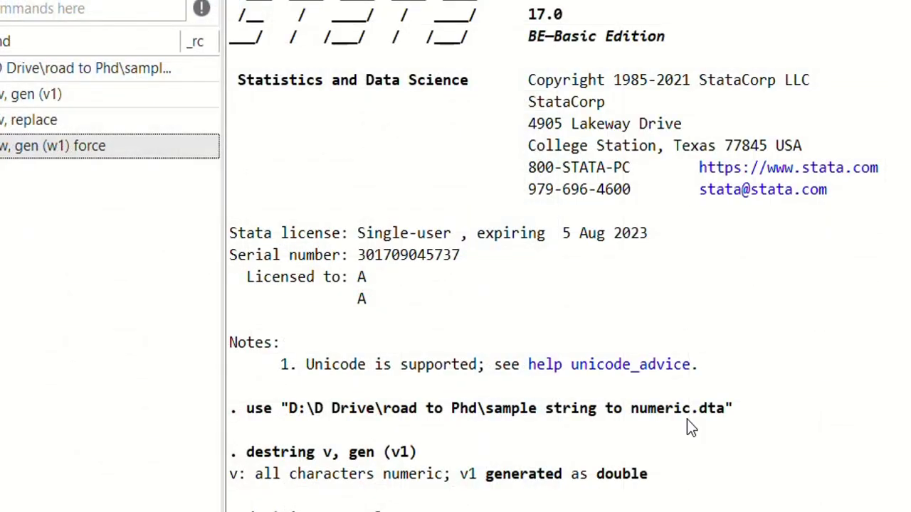
pyautogui.write('de')
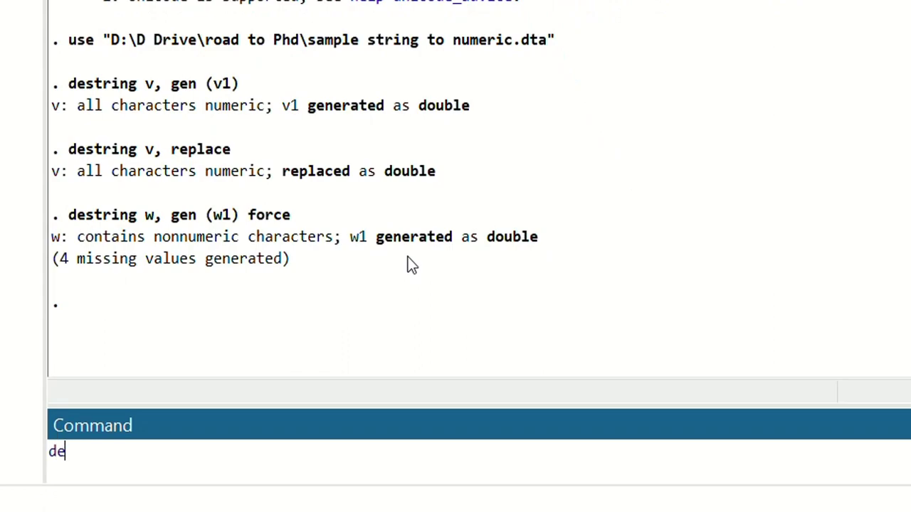
pyautogui.write('string ')
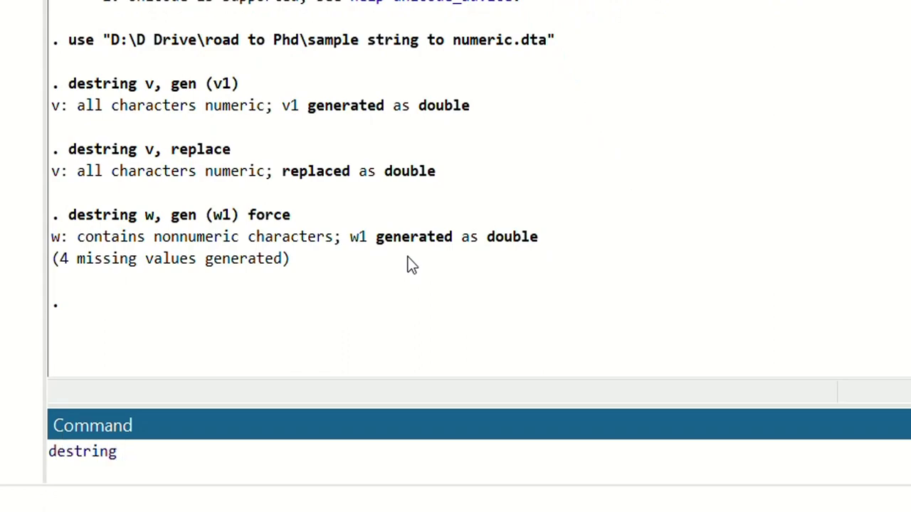
pyautogui.write('x y z, ')
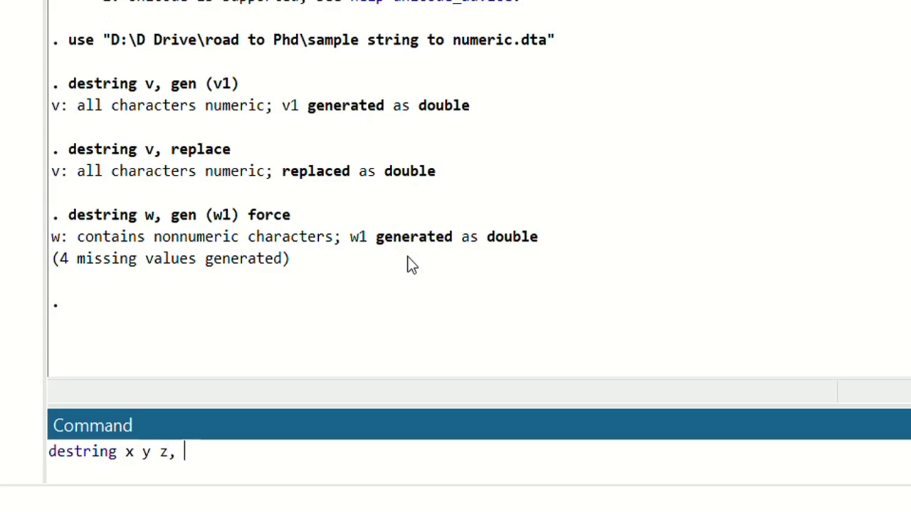
pyautogui.write('gen (x1 y1')
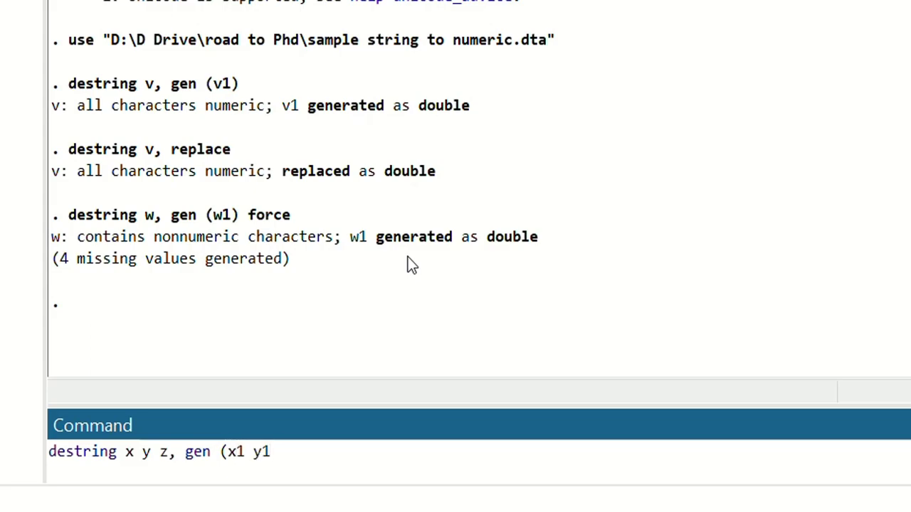
pyautogui.write(' z1) ignore ')
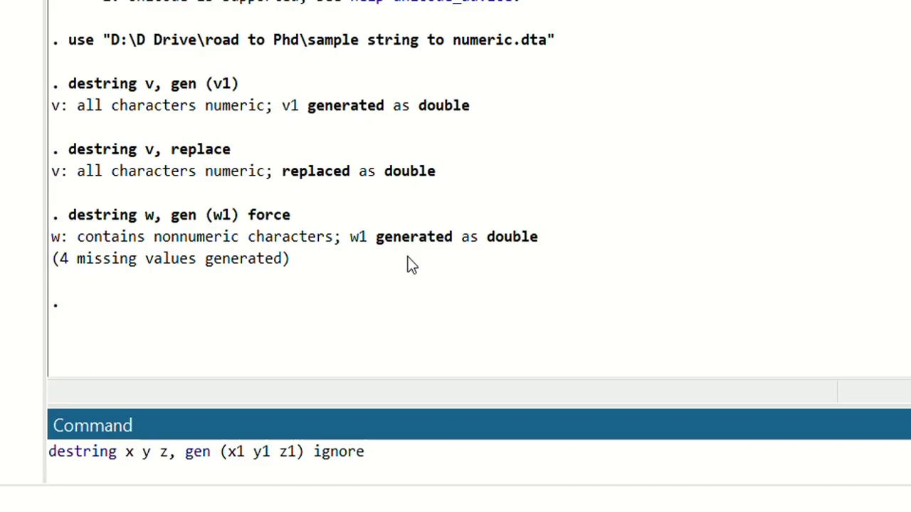
pyautogui.write('($ % CHF')
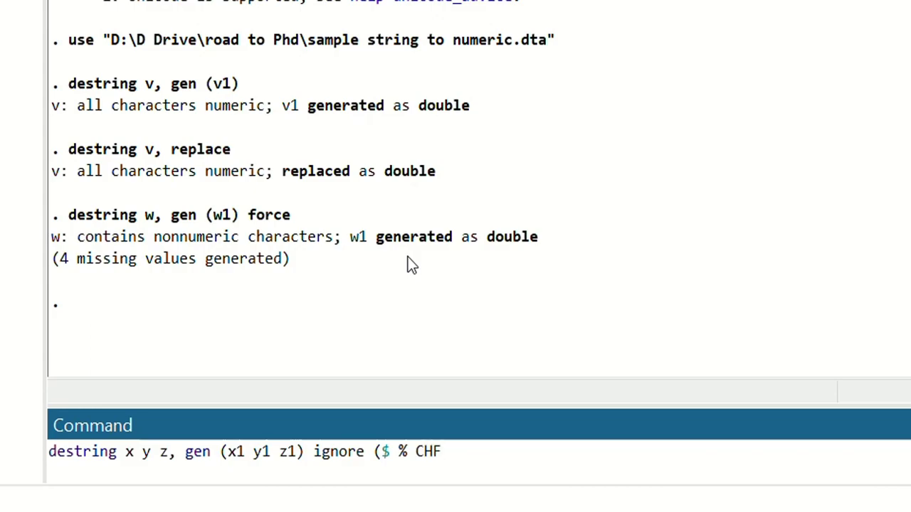
pyautogui.write(')')
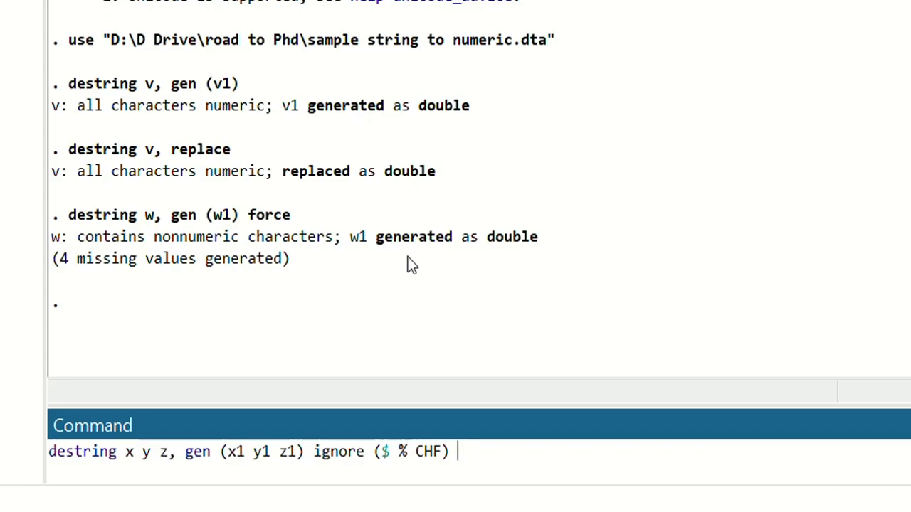
pyautogui.write('percent')
# Run the x, y, z destring command and view x beside x1 in the Data Editor
pyautogui.press('Return')
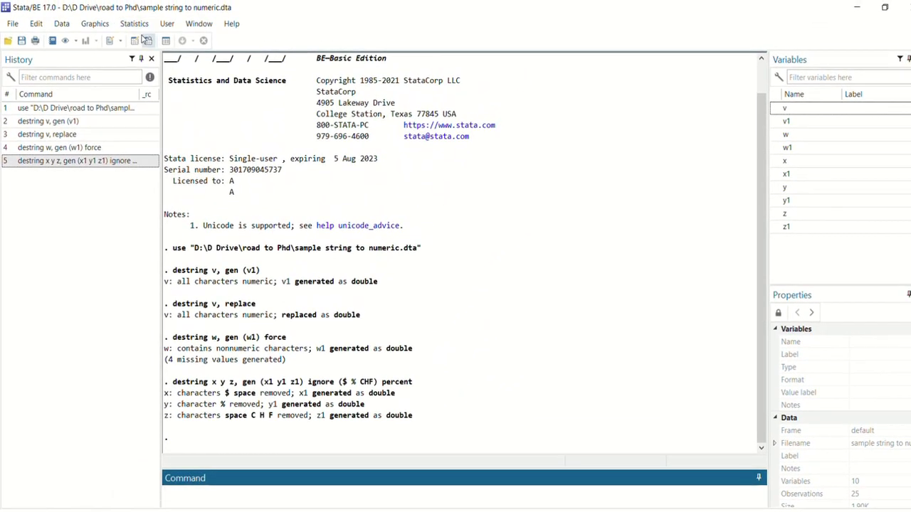
pyautogui.click(145, 40)
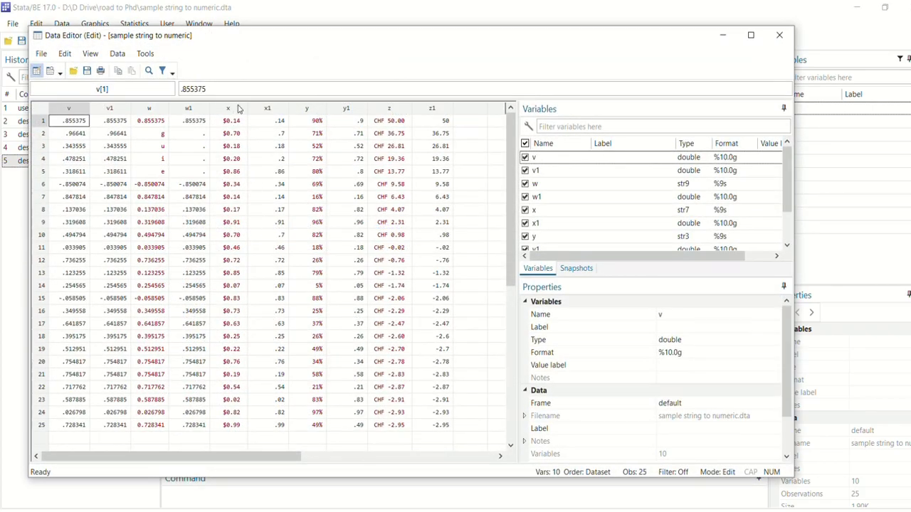
pyautogui.click(234, 120)
pyautogui.click(266, 108)
pyautogui.click(278, 197)
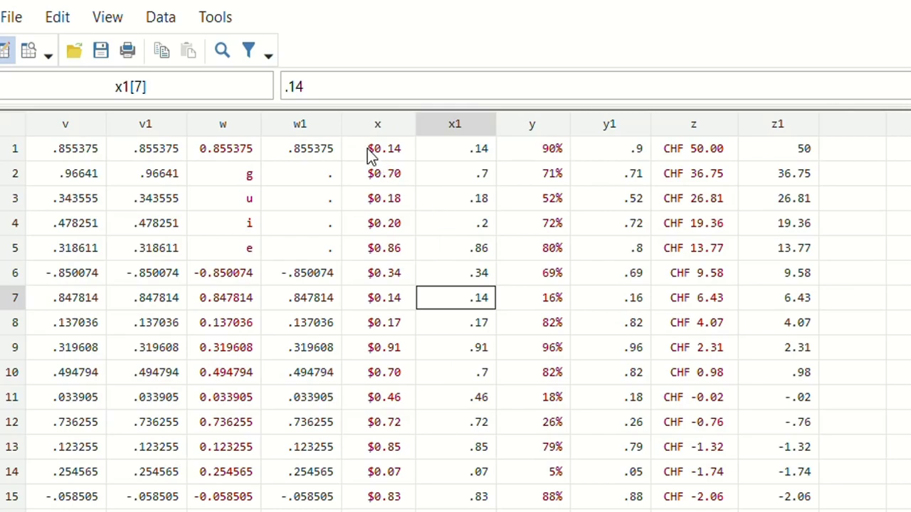
# Compare x, y, z with x1, y1, z1, e.g. $0.14→.14, 90%→.9, CHF 50.00→50
pyautogui.moveTo(367, 149); pyautogui.dragTo(396, 451)
pyautogui.moveTo(456, 223); pyautogui.dragTo(459, 372)
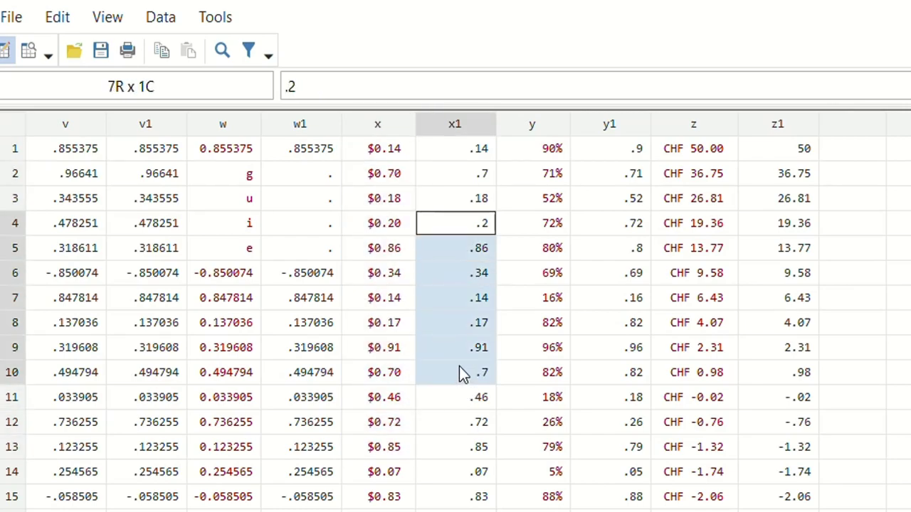
pyautogui.moveTo(641, 154); pyautogui.dragTo(620, 349)
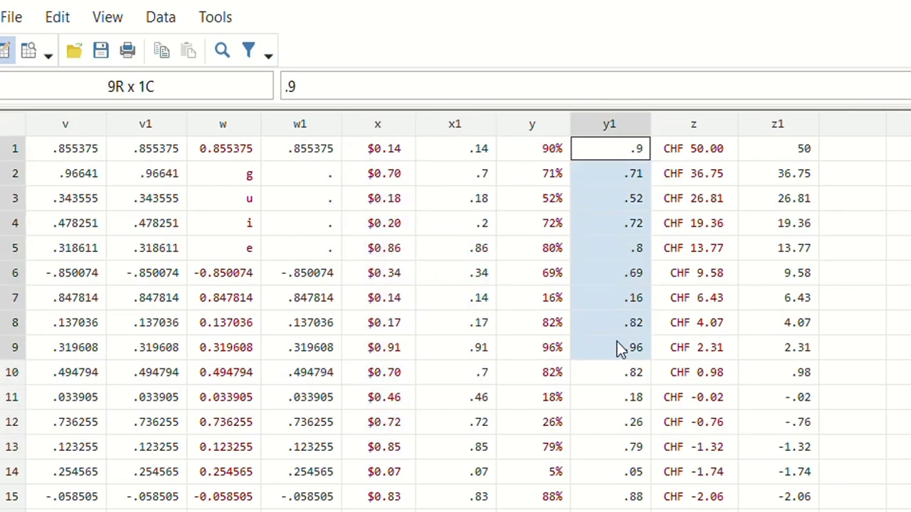
pyautogui.moveTo(552, 298); pyautogui.dragTo(557, 411)
pyautogui.moveTo(786, 155); pyautogui.dragTo(788, 227)
pyautogui.moveTo(684, 249); pyautogui.dragTo(691, 374)
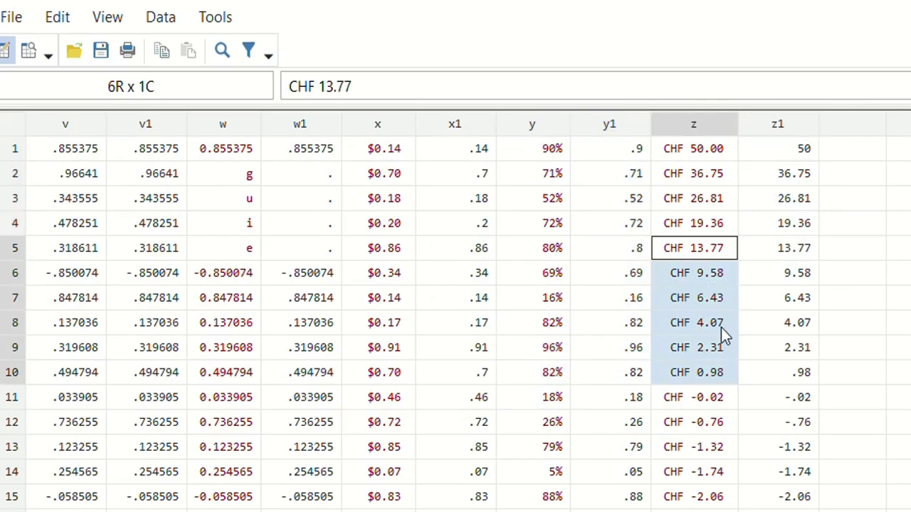